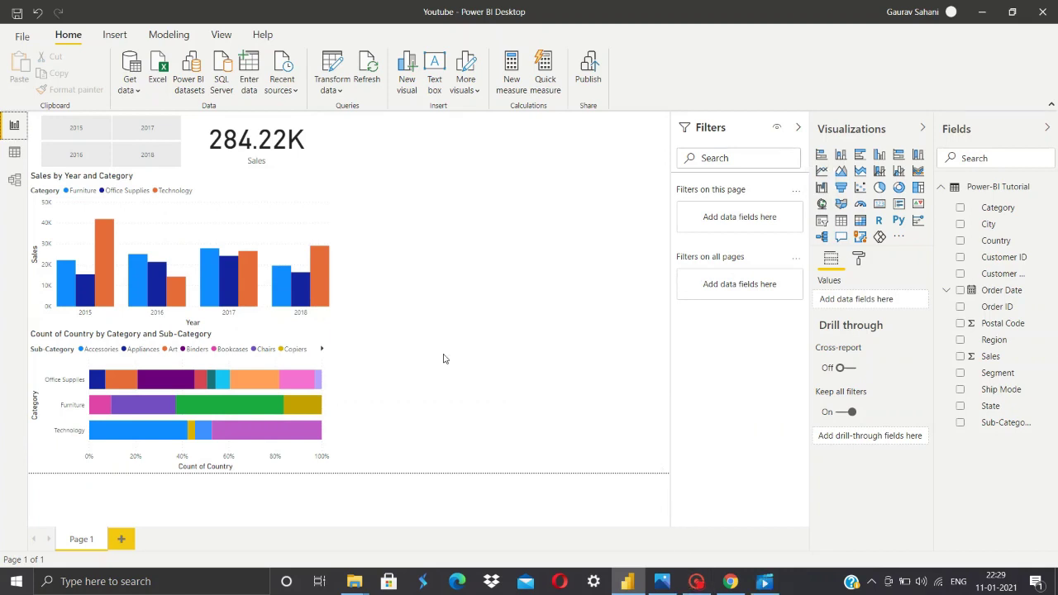
Add a map visual and place it below the card, beside the column chart.
left_click(823, 205)
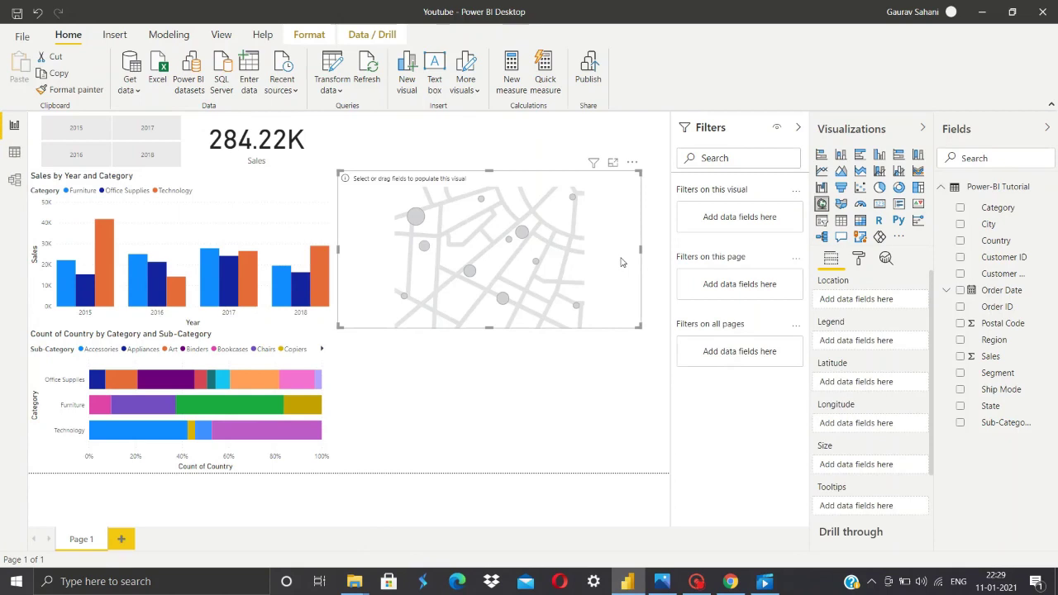
left_click_drag(491, 202, 492, 303)
left_click_drag(621, 383, 621, 383)
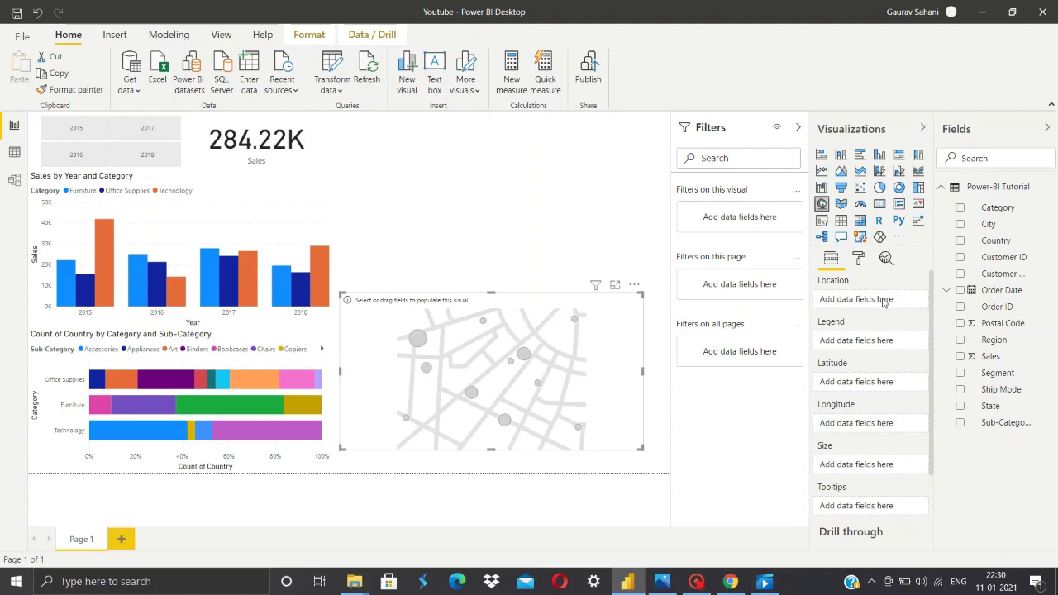
Plot State as the map's location and size its bubbles by Sales.
left_click_drag(991, 406, 878, 300)
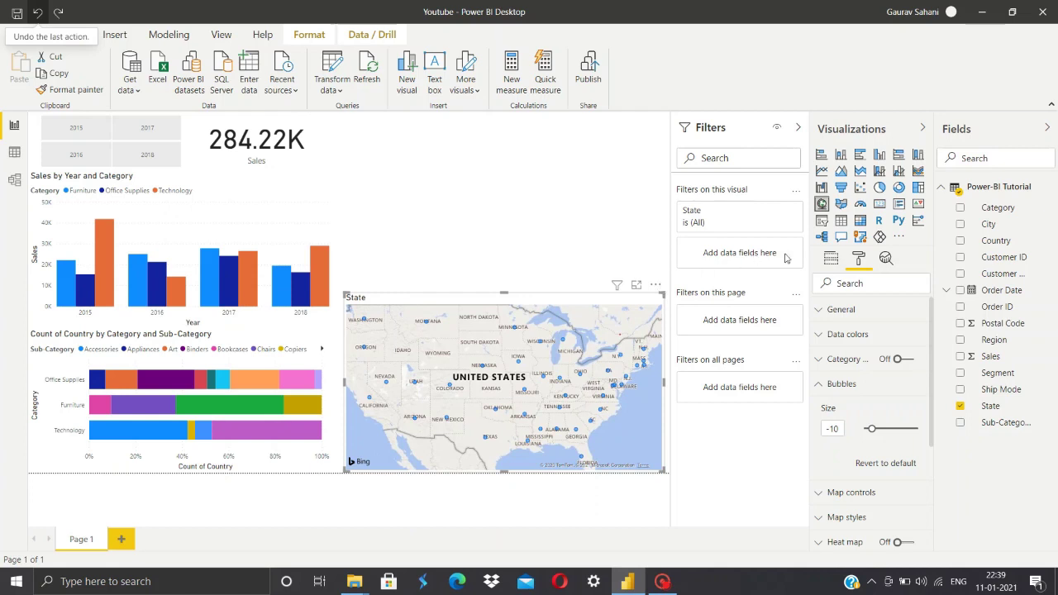
left_click(832, 262)
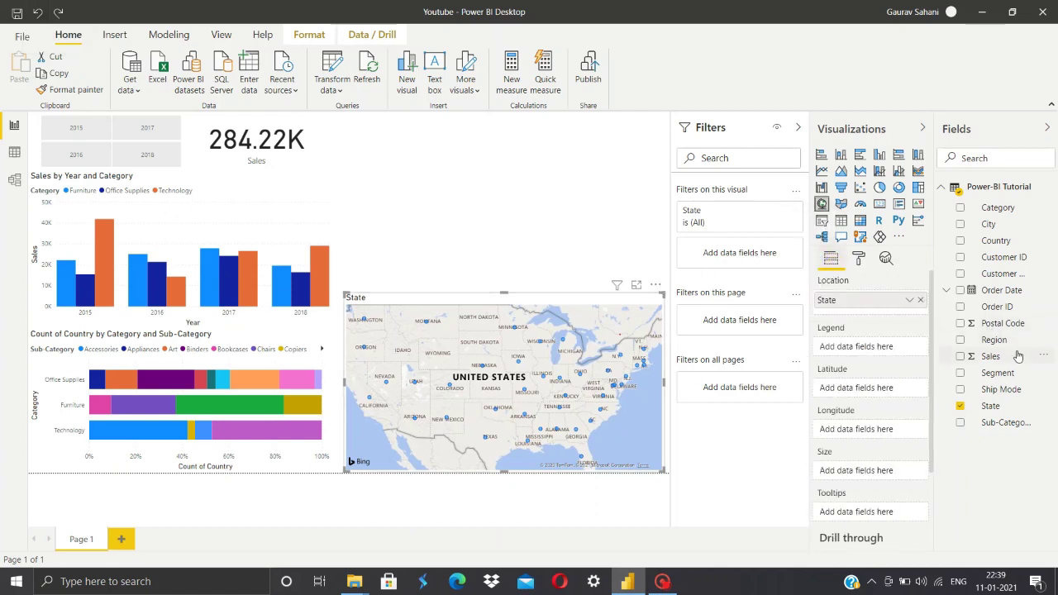
left_click_drag(1019, 355, 888, 471)
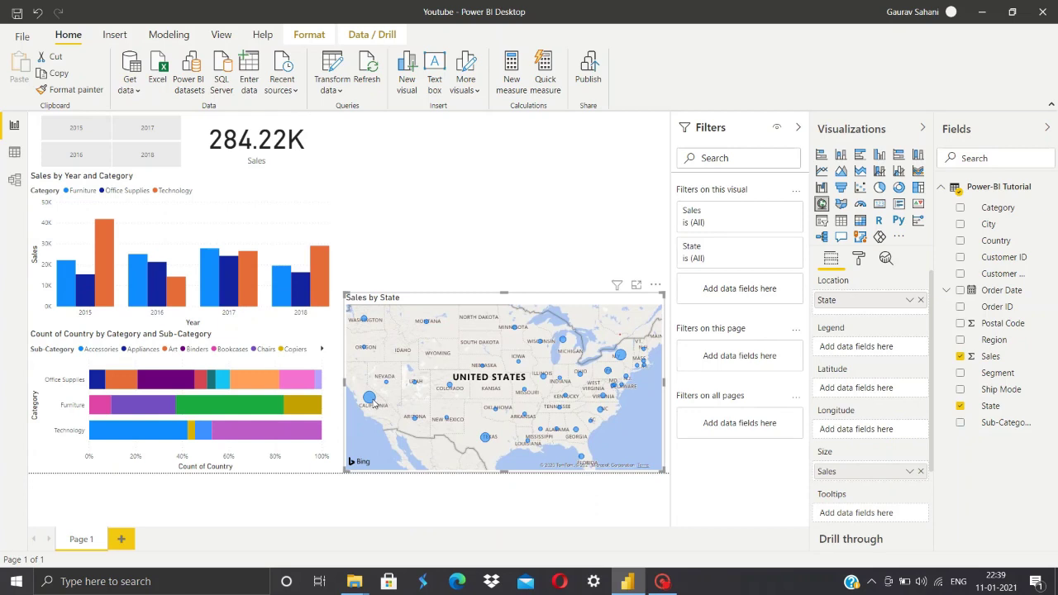
mouse_move(371, 401)
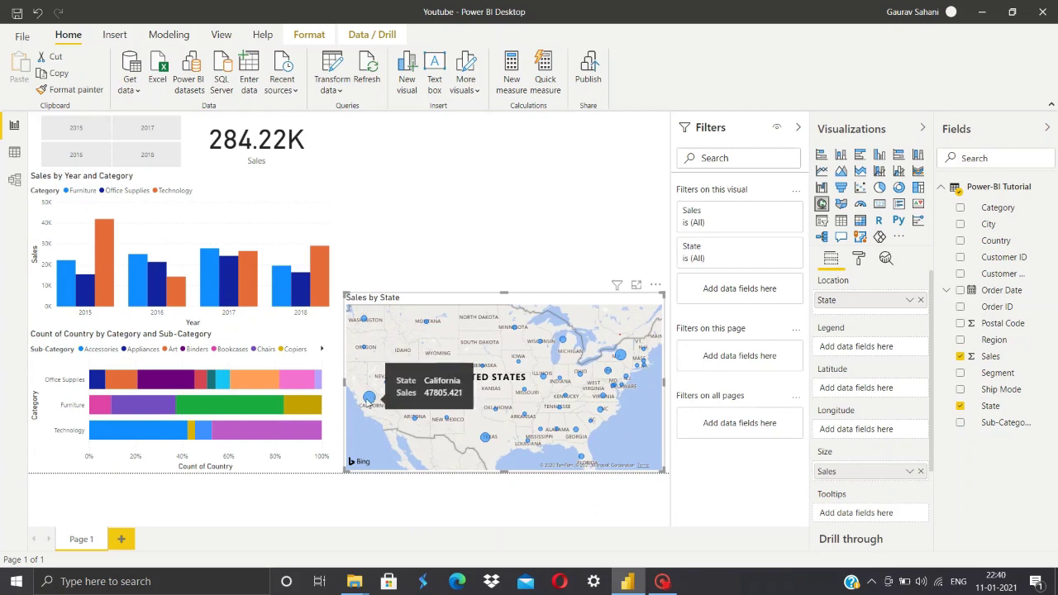
scroll(596, 380, "down", 1)
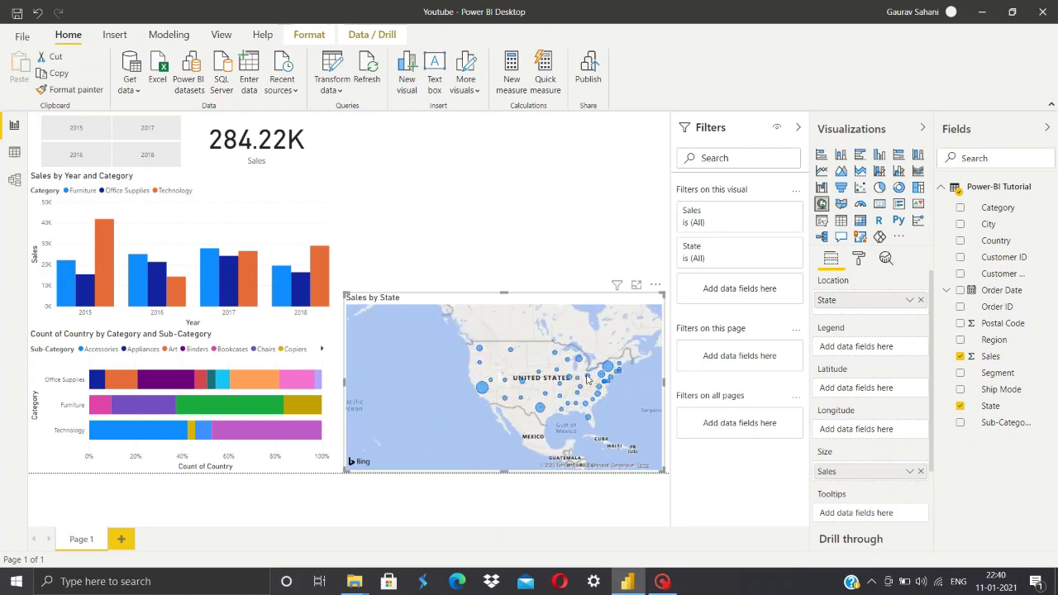
scroll(590, 376, "up", 1)
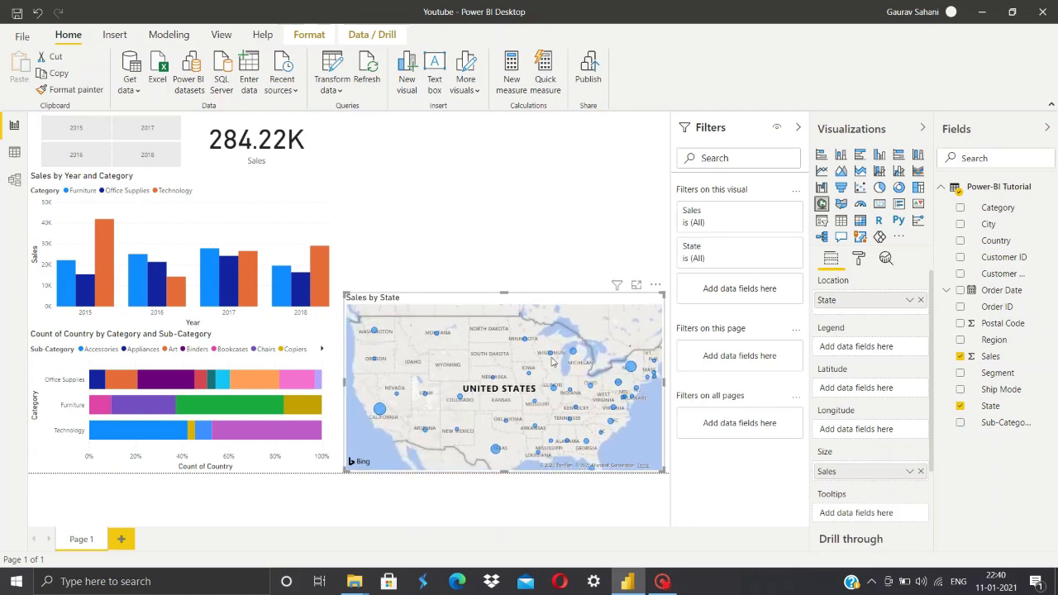
Raise the map's Bubbles size to about 23 in the Format pane.
left_click(859, 261)
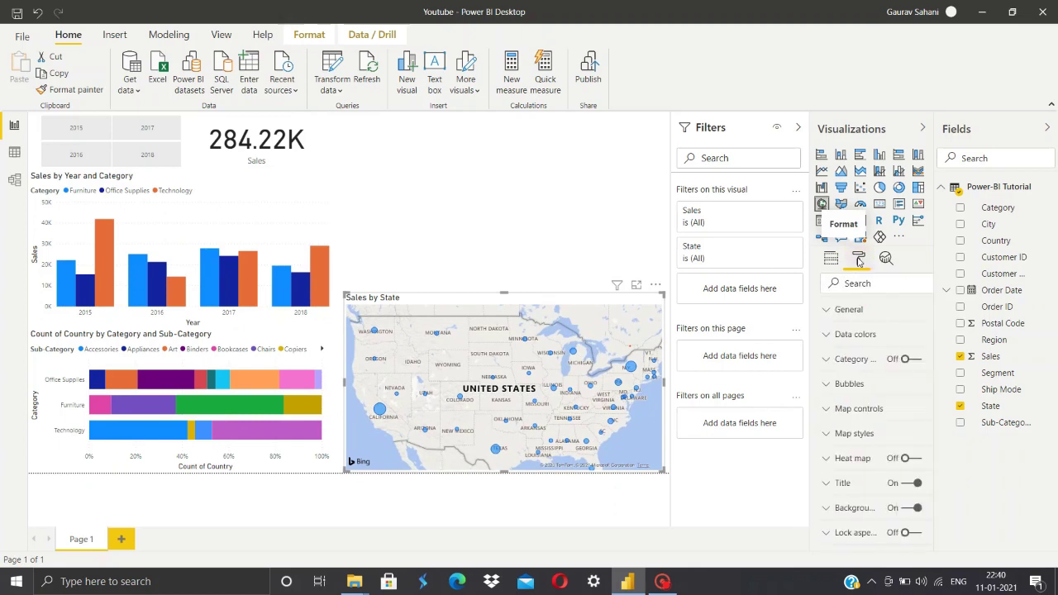
left_click(847, 384)
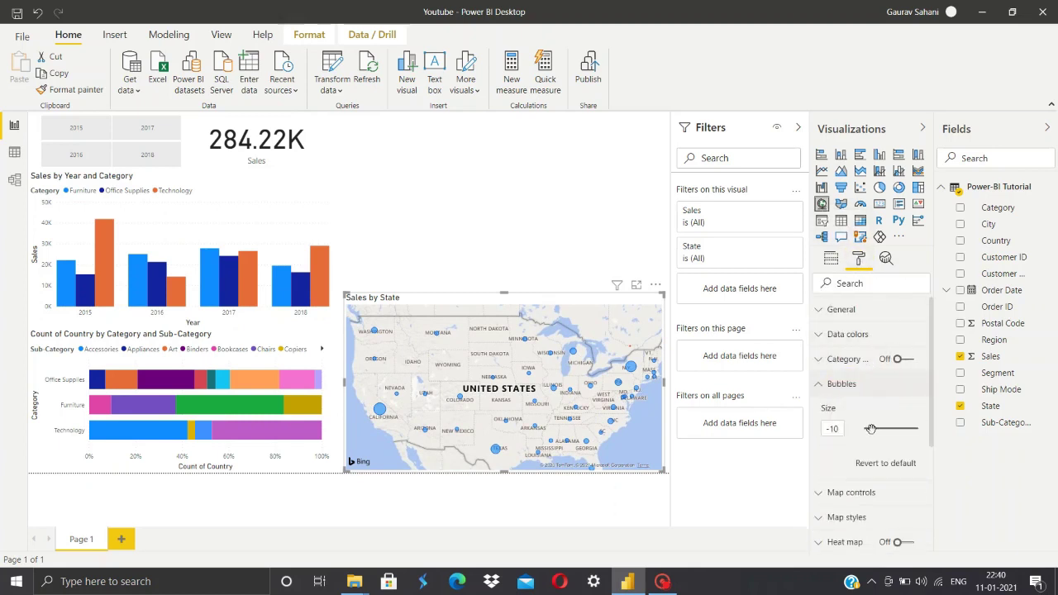
left_click_drag(872, 429, 890, 429)
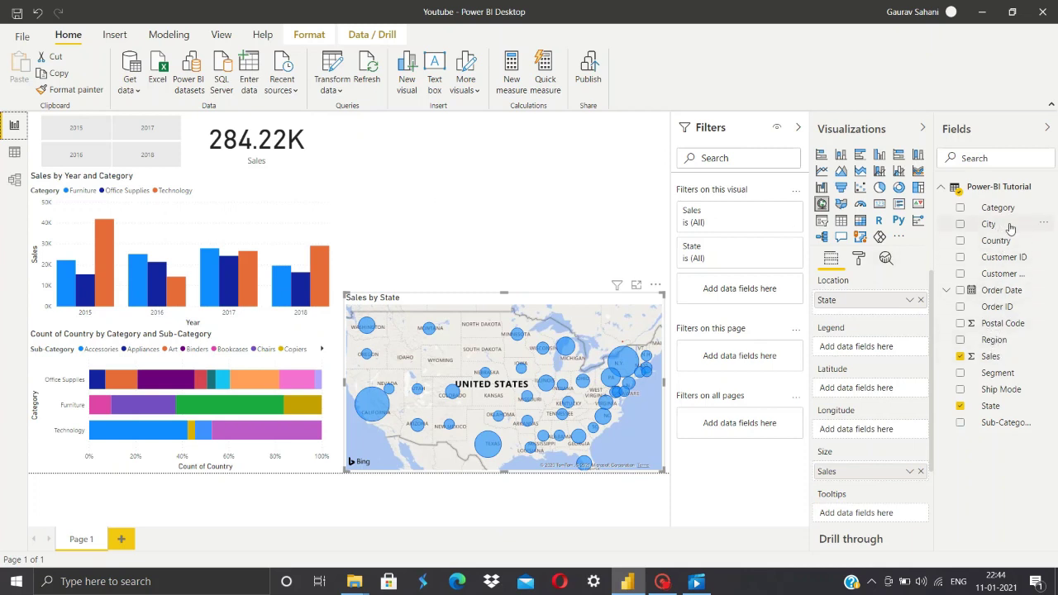
Add Segment to the map's Legend to split bubbles into Consumer, Corporate and Home Office.
left_click_drag(1001, 372, 893, 347)
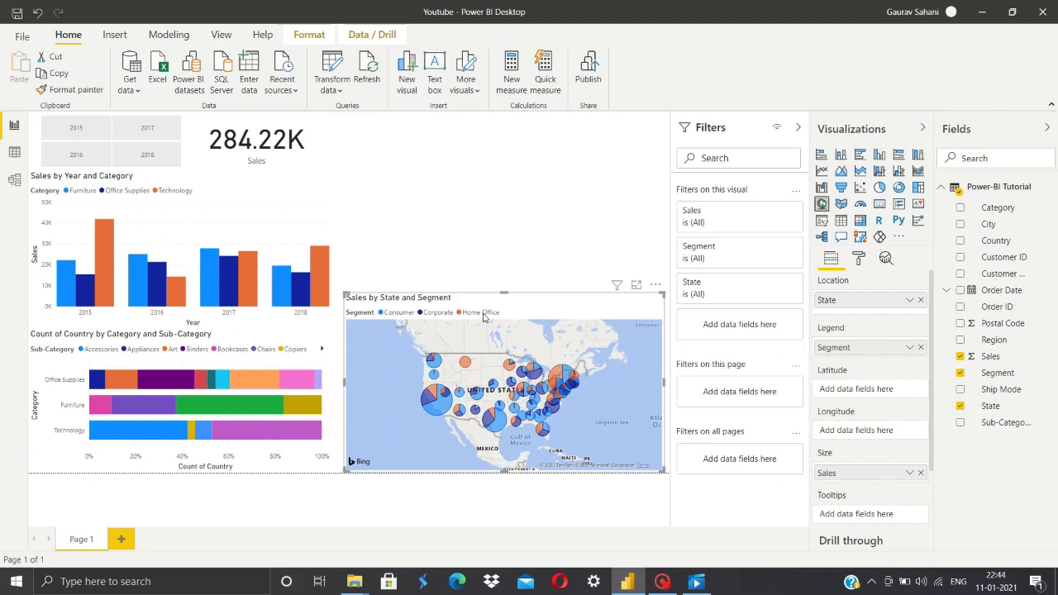
scroll(451, 404, "up", 2)
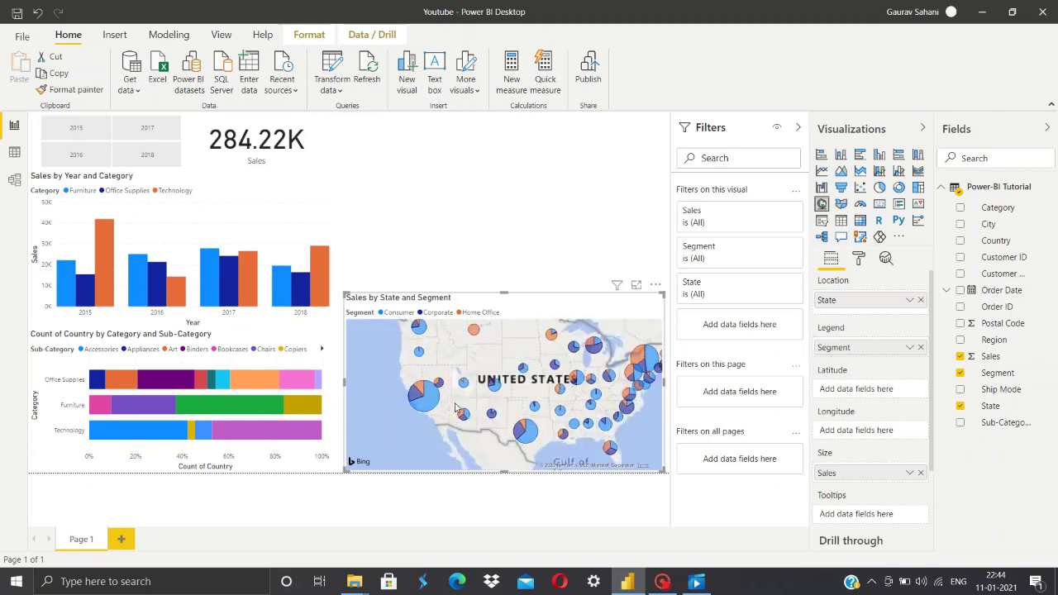
mouse_move(432, 395)
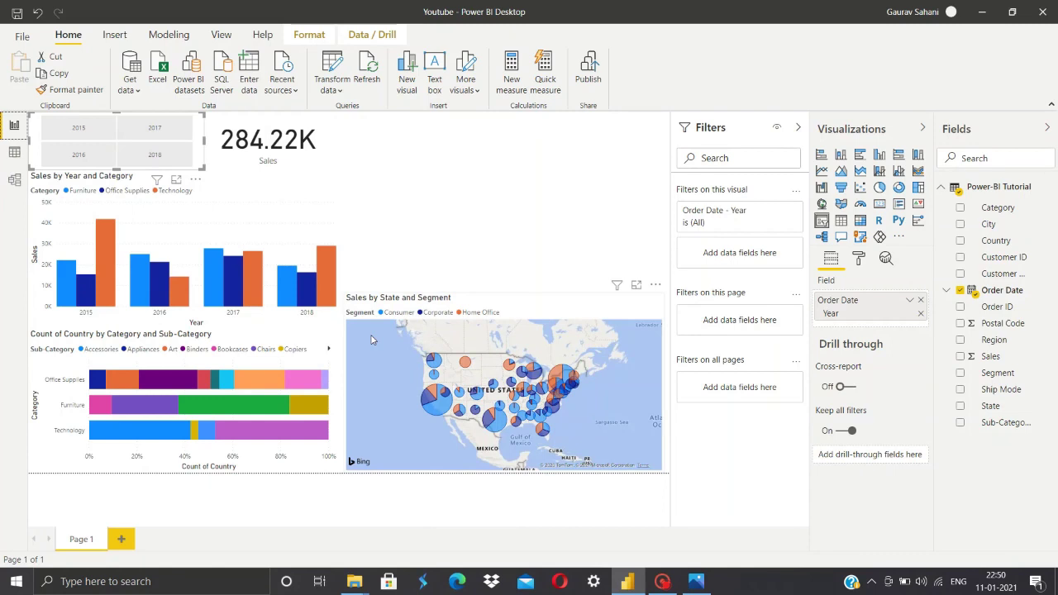
left_click(15, 152)
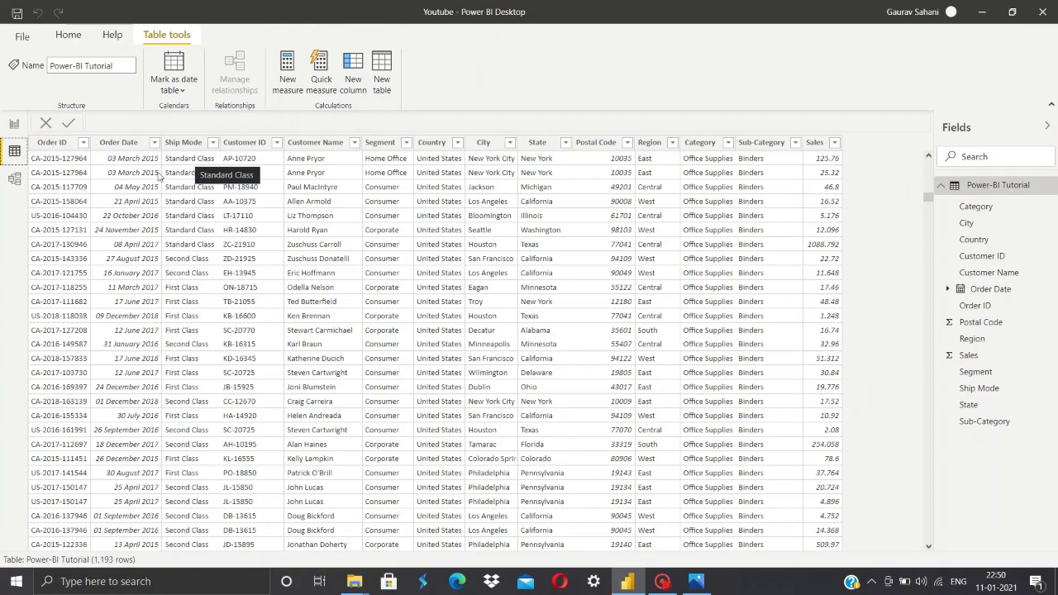
left_click(14, 124)
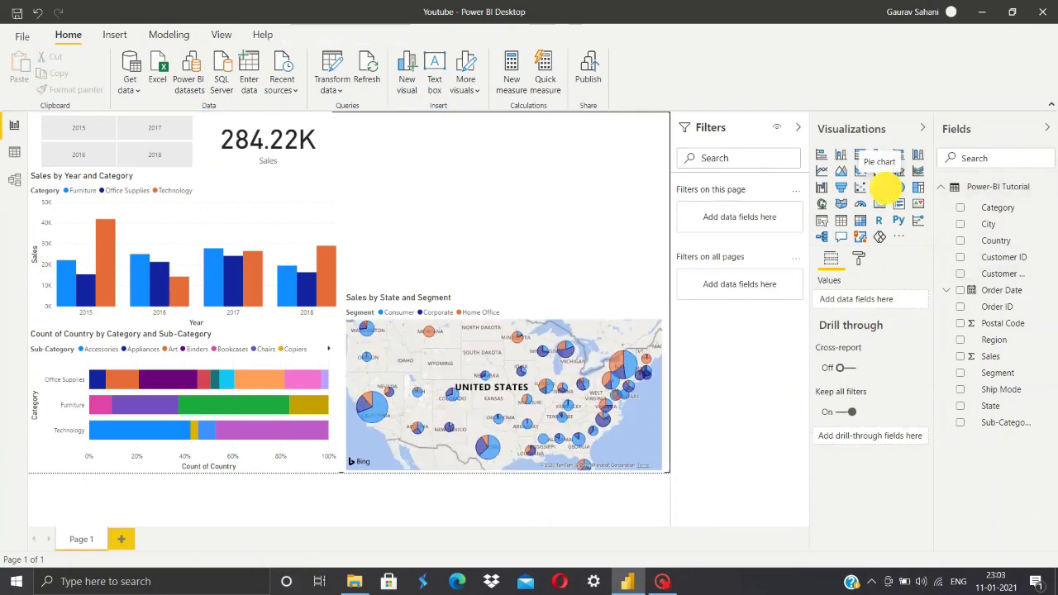
Add a pie chart with Ship Mode as slices and Count of Country as values.
left_click(879, 187)
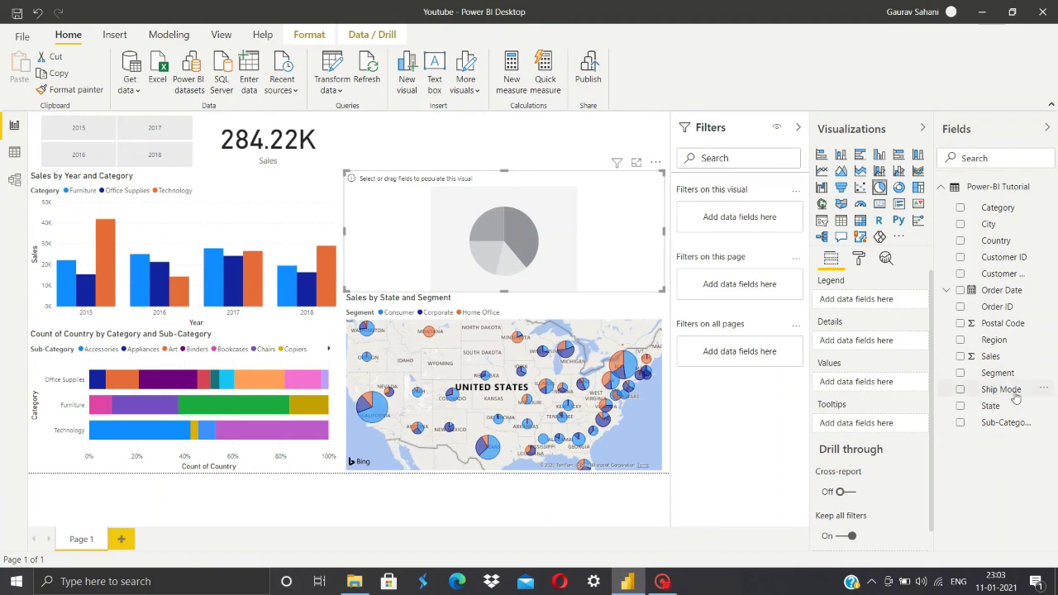
left_click_drag(1016, 399, 907, 303)
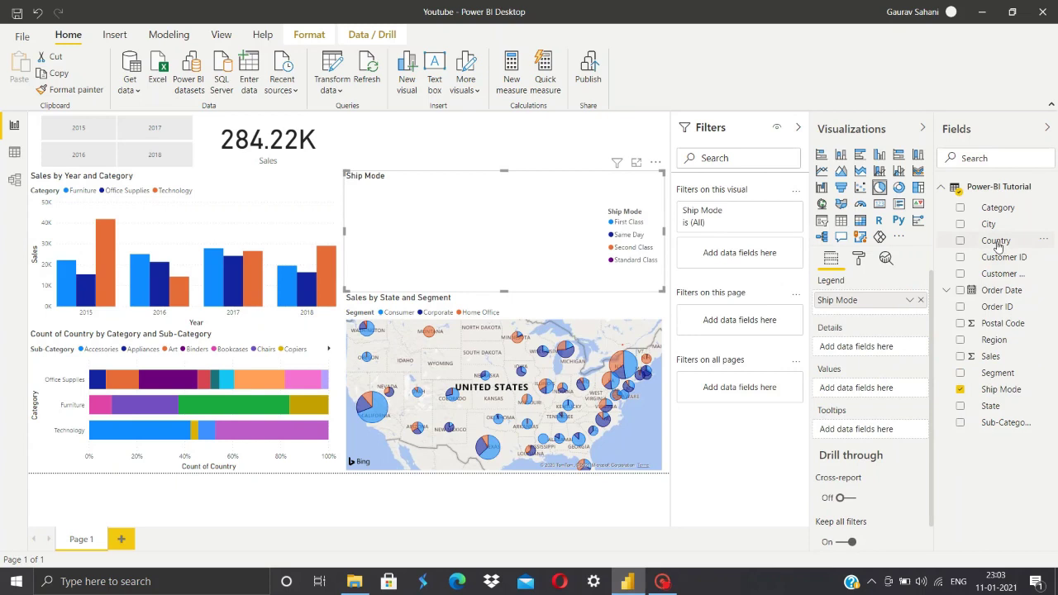
left_click_drag(998, 244, 892, 388)
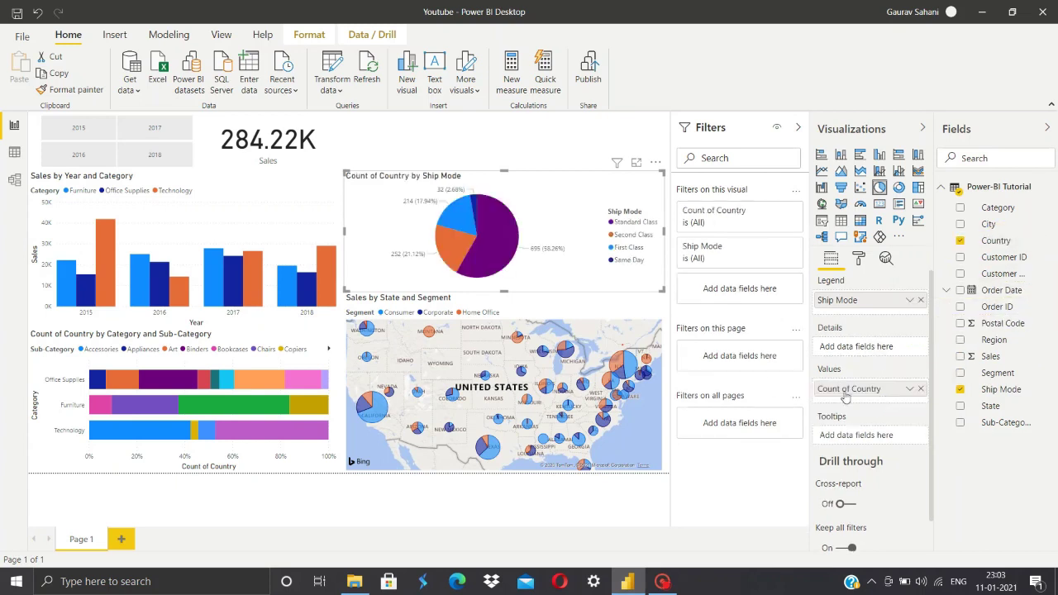
Resize the ship-mode pie chart taller and narrower to fill the space above the map.
left_click_drag(504, 172, 502, 130)
mouse_move(506, 184)
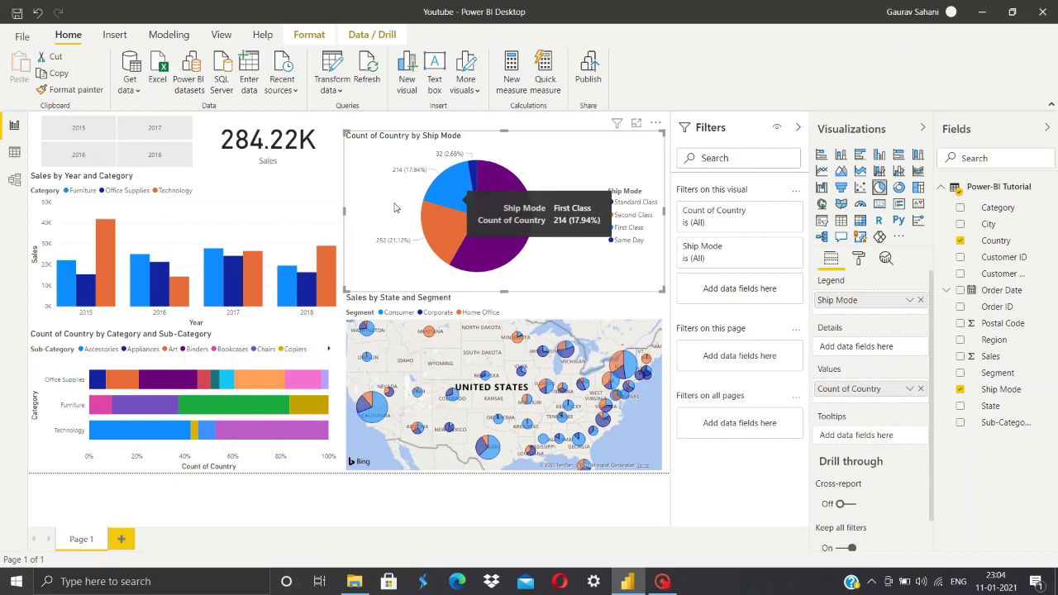
left_click(343, 210)
left_click_drag(343, 210, 434, 210)
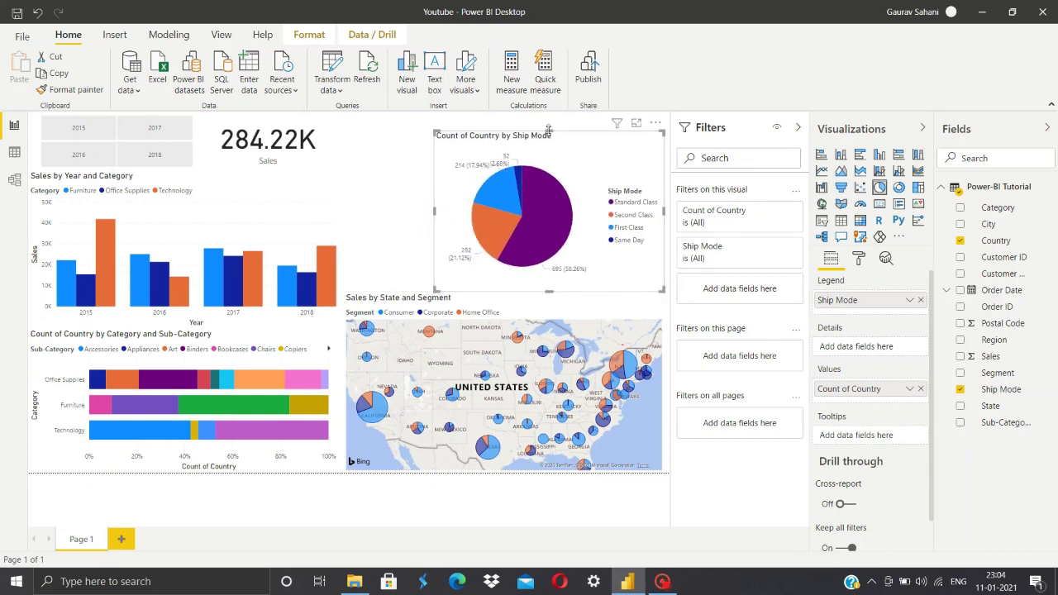
left_click_drag(548, 130, 548, 114)
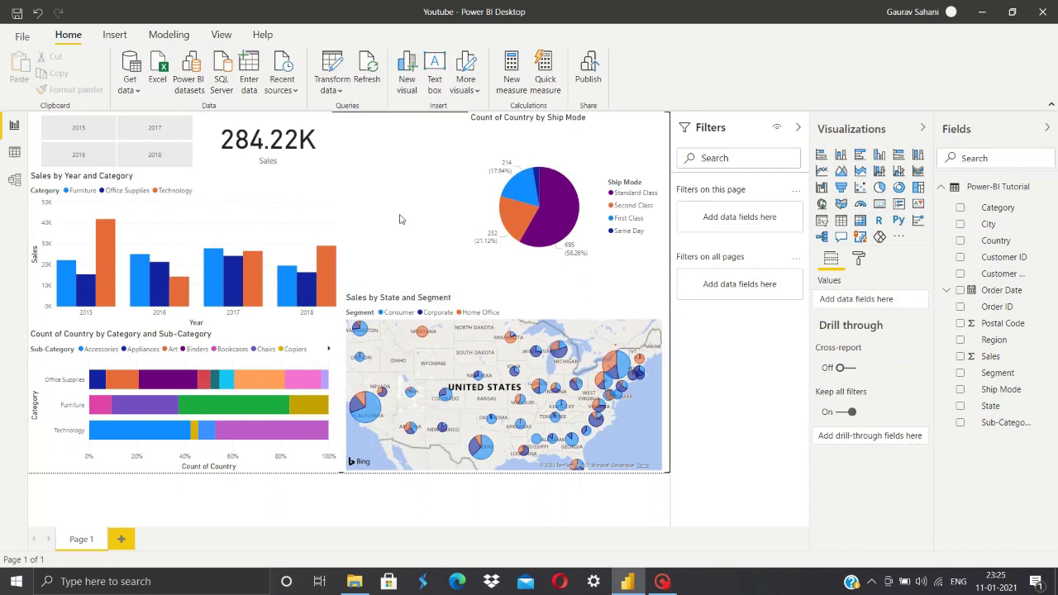
Add a table visual, narrow it, and move it up beside the Sales card.
left_click(842, 223)
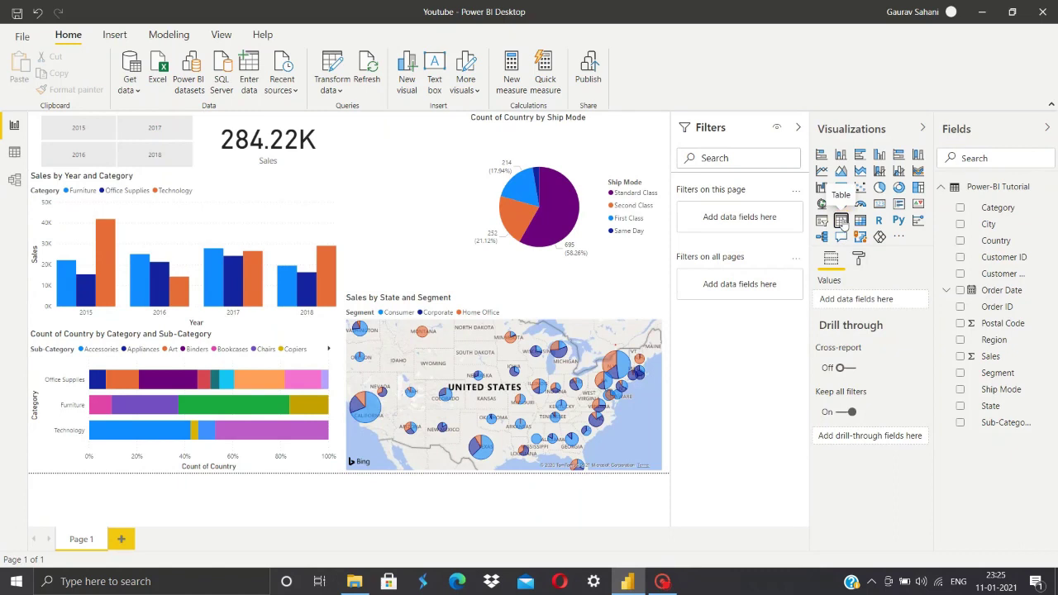
left_click_drag(664, 232, 461, 236)
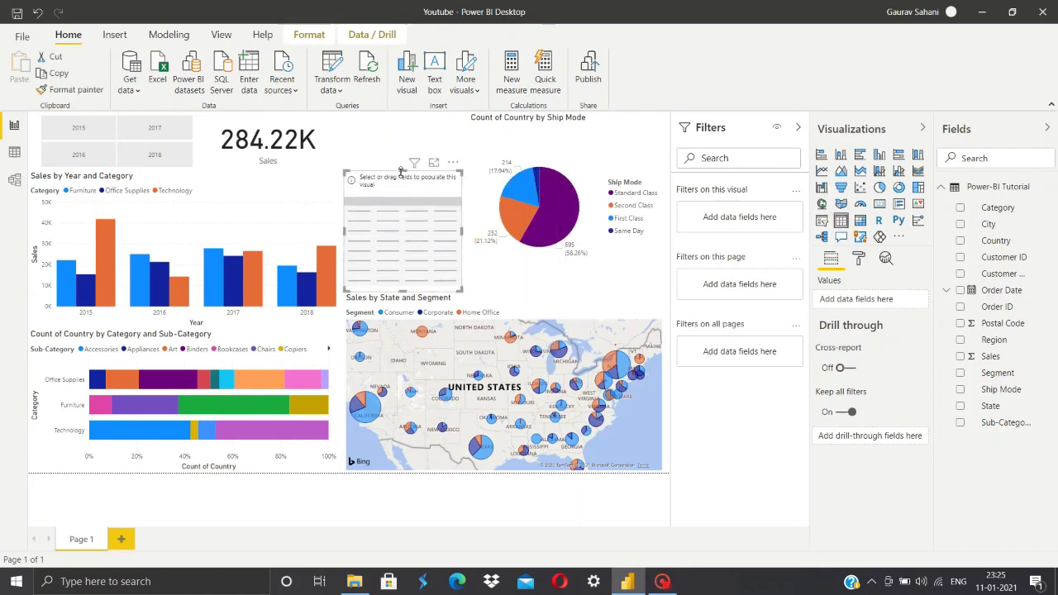
left_click_drag(402, 176, 405, 144)
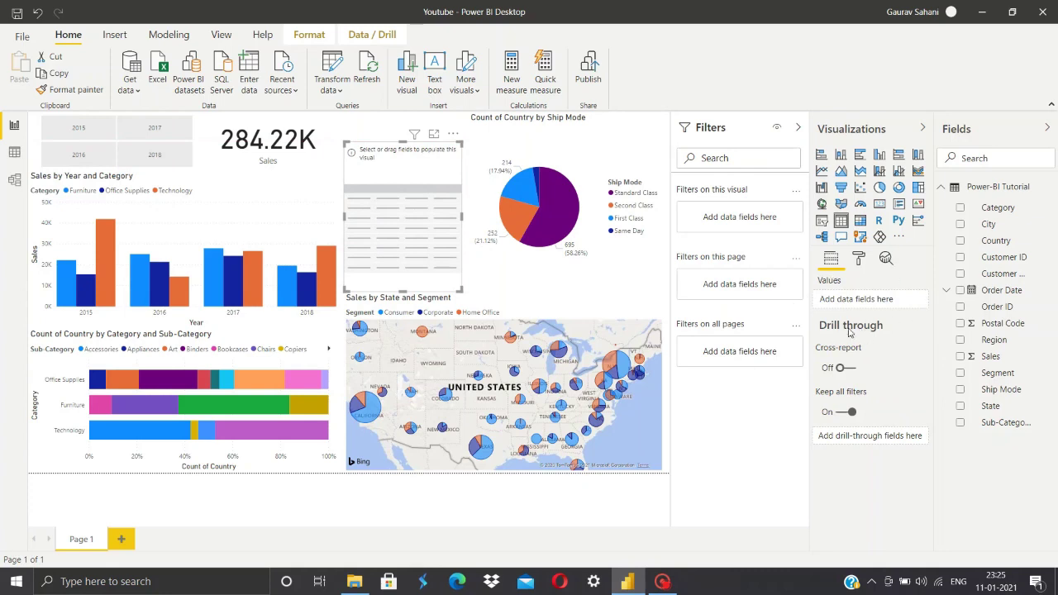
Add State and Sales as the table's columns, totalling 2,84,218.18.
mouse_move(850, 331)
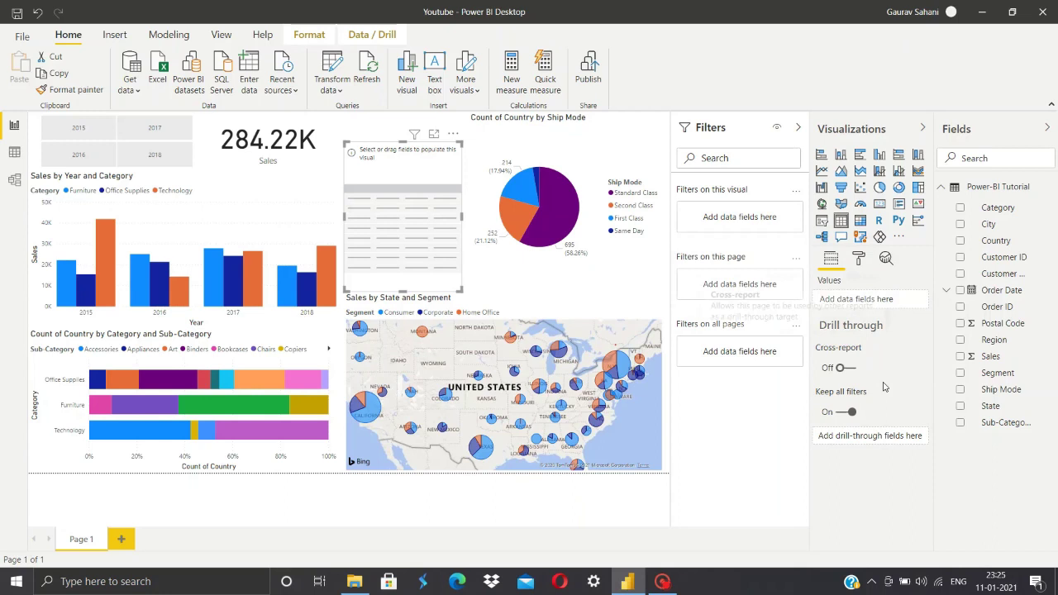
mouse_move(884, 387)
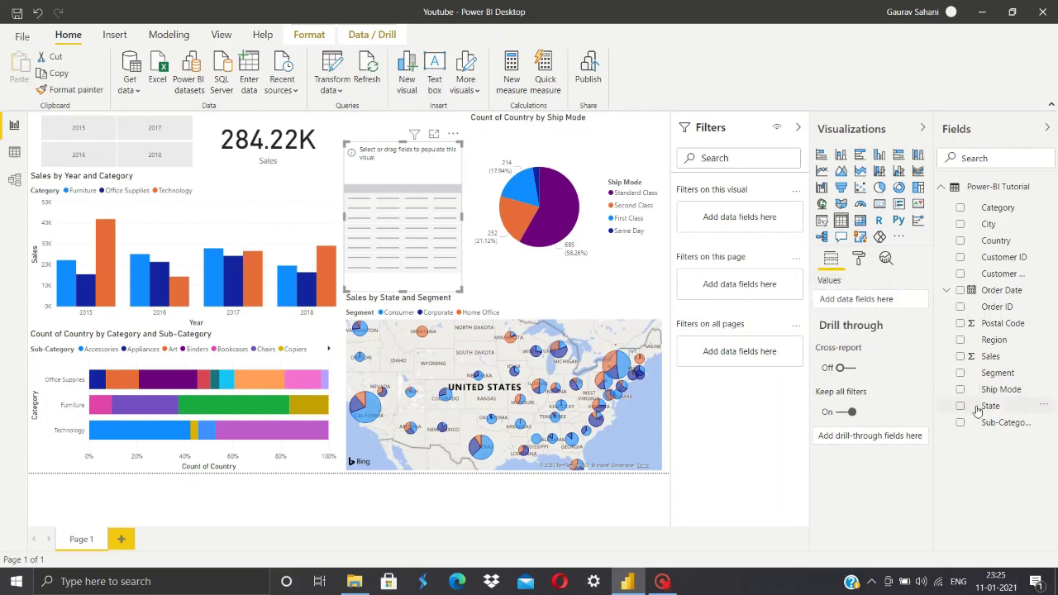
left_click_drag(984, 406, 869, 299)
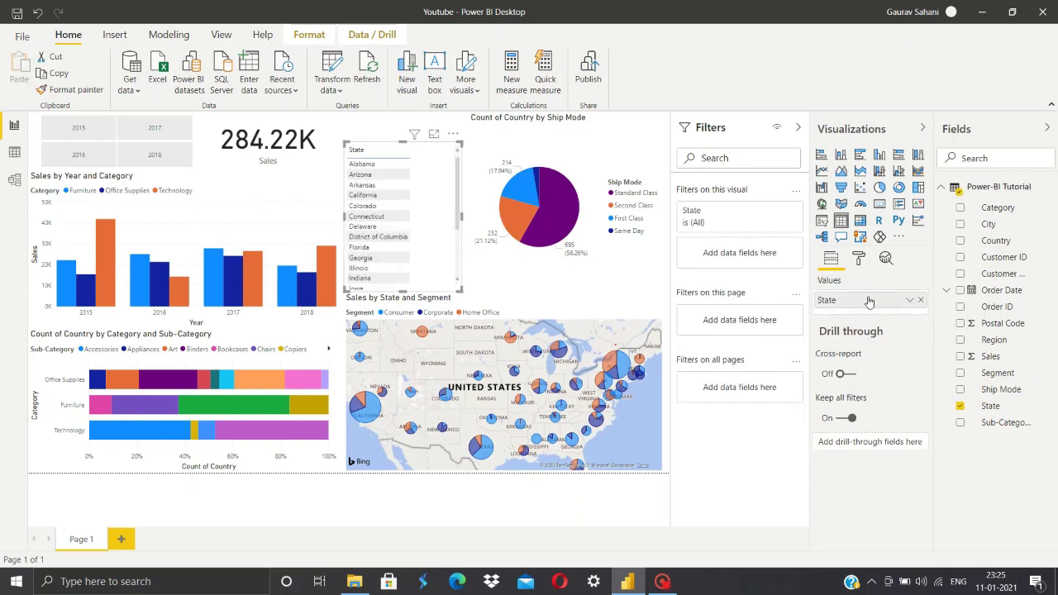
left_click_drag(998, 360, 878, 311)
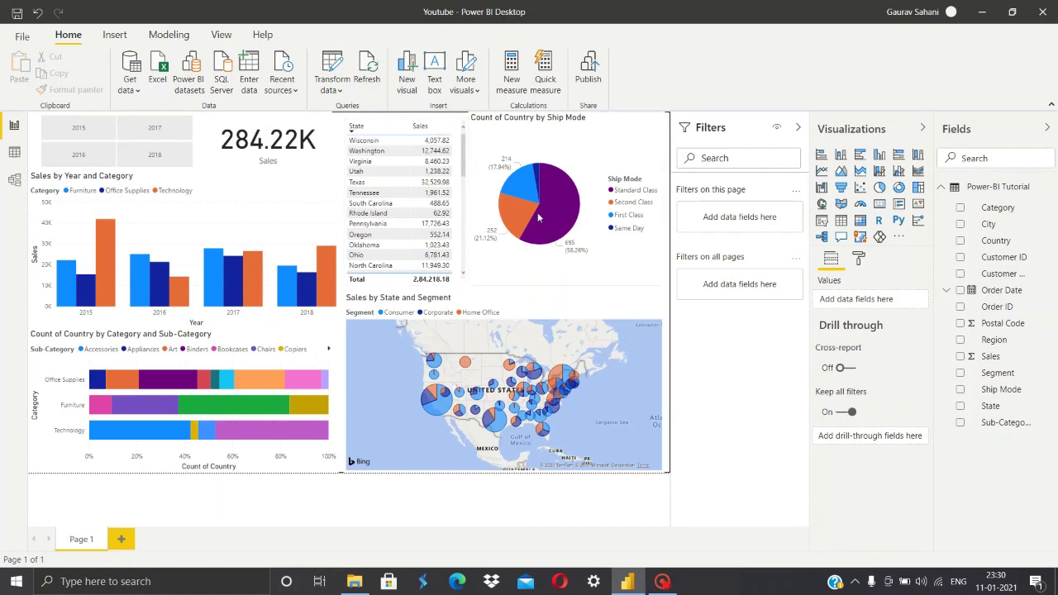
left_click(402, 120)
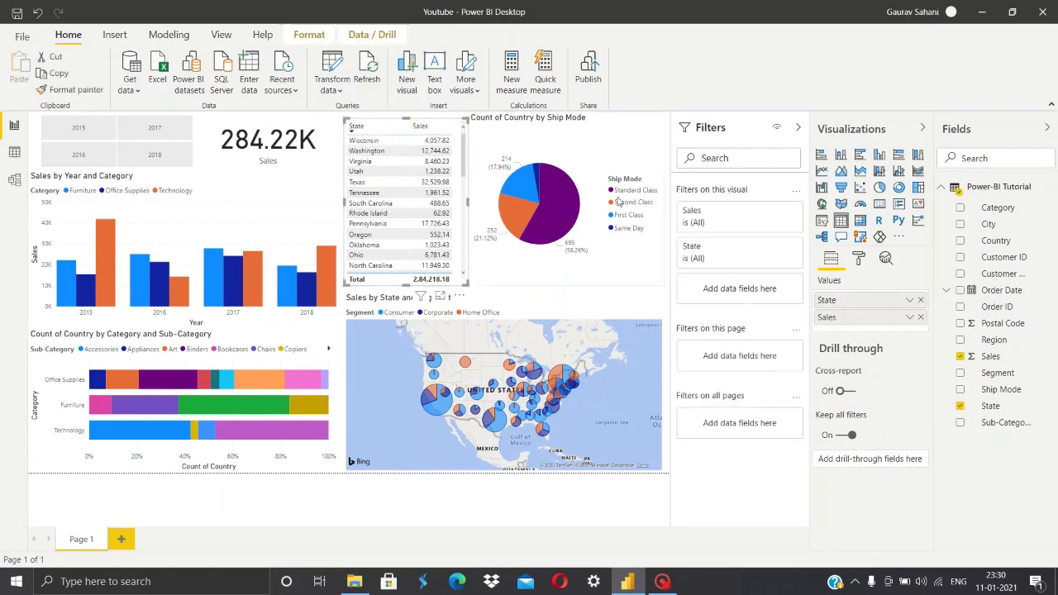
Open Conditional formatting > Background color for the table's Sales field.
left_click(912, 318)
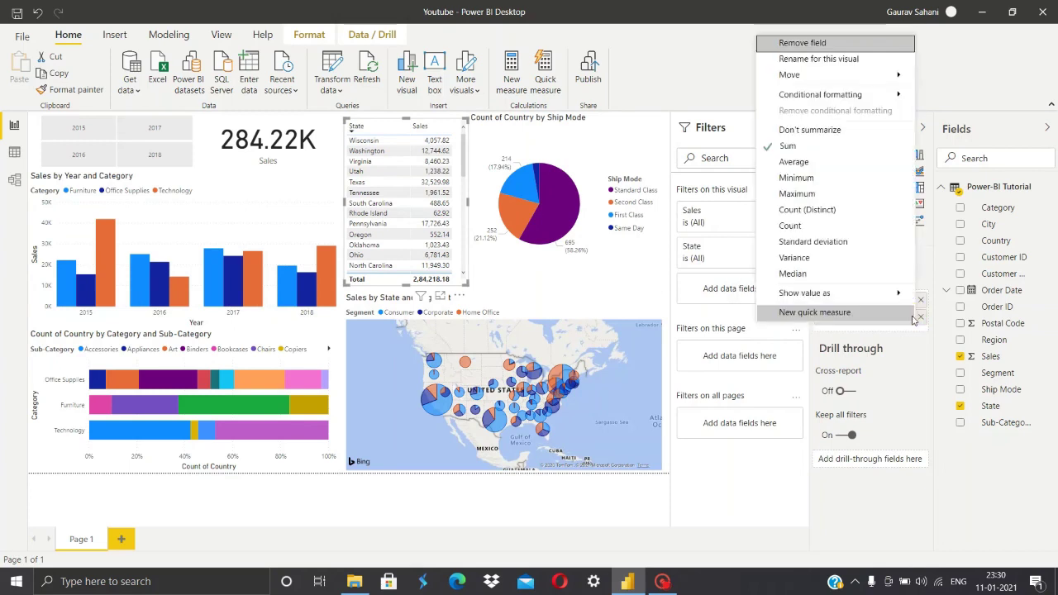
mouse_move(848, 100)
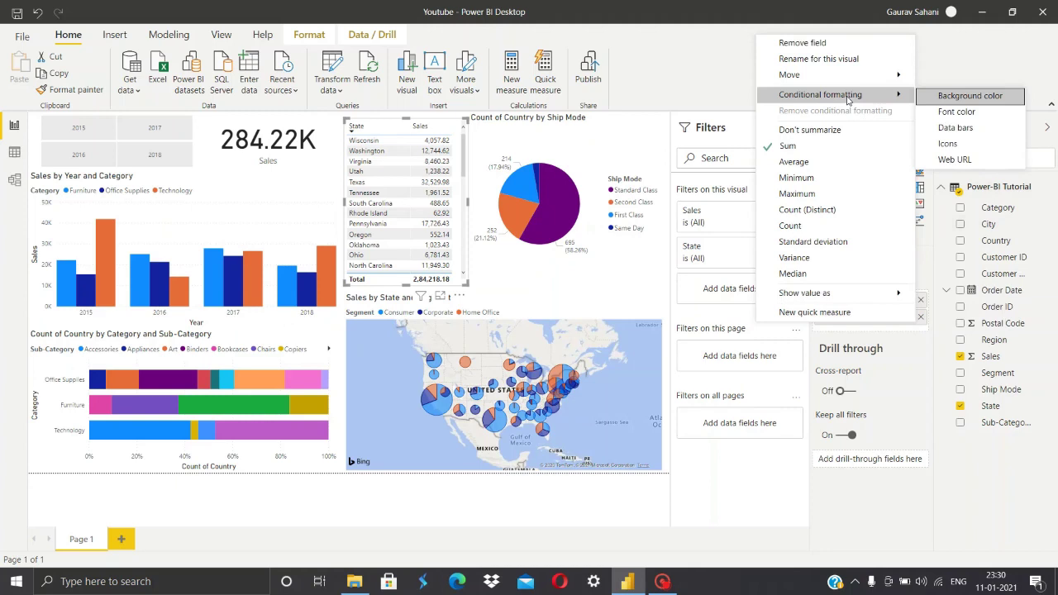
left_click(951, 97)
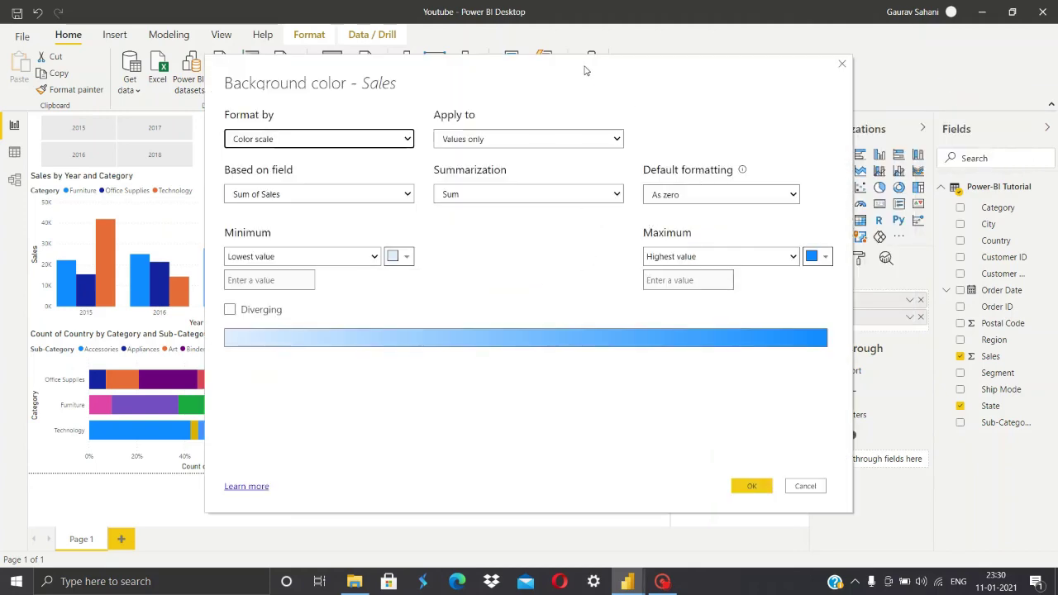
Apply a diverging scale to Sales: red minimum, light blue centre, blue maximum.
left_click_drag(587, 76, 672, 103)
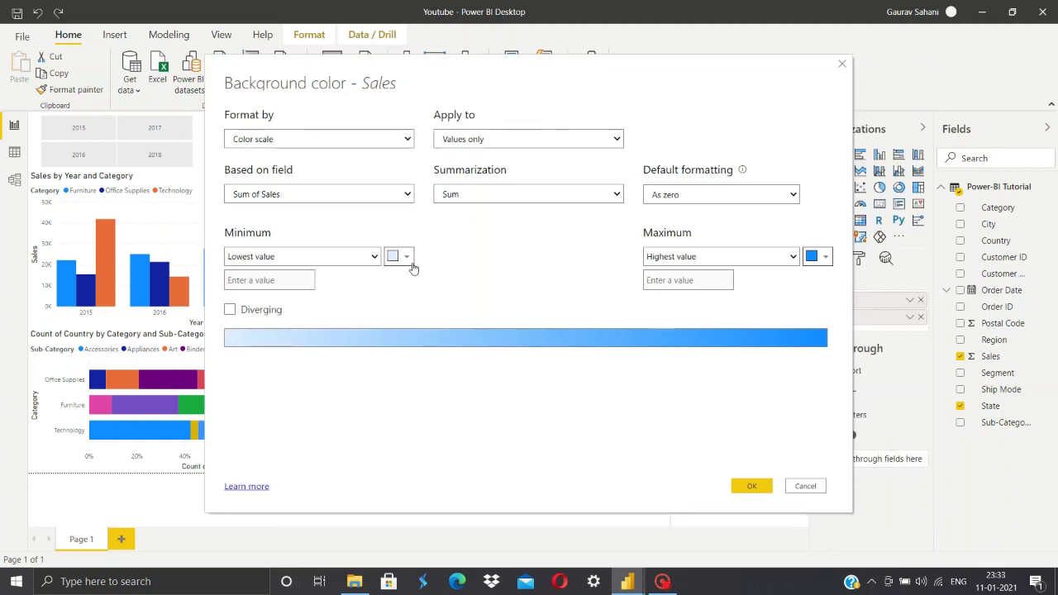
left_click(407, 257)
left_click(408, 293)
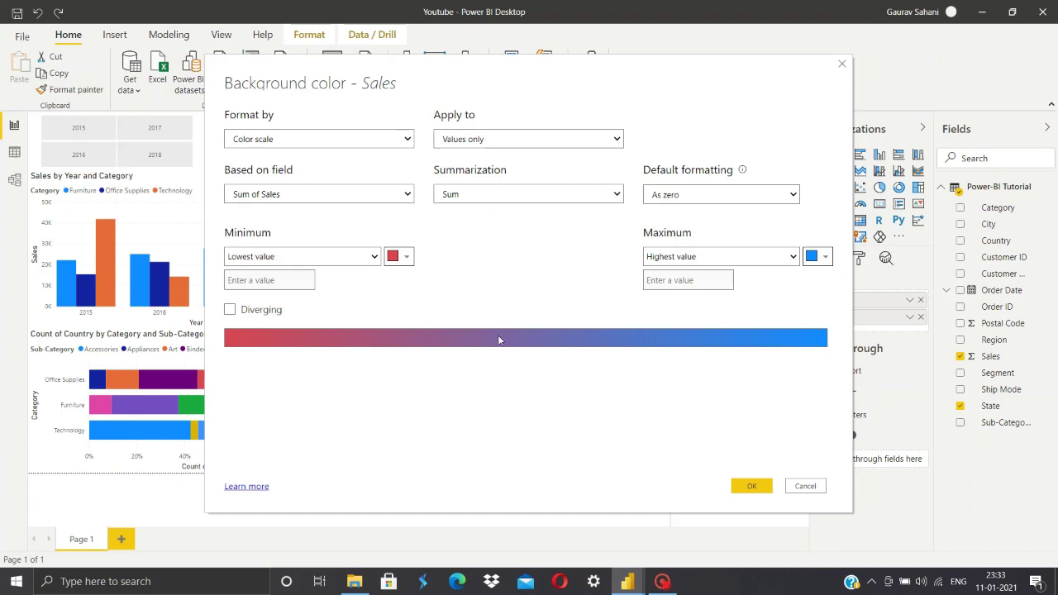
left_click(231, 311)
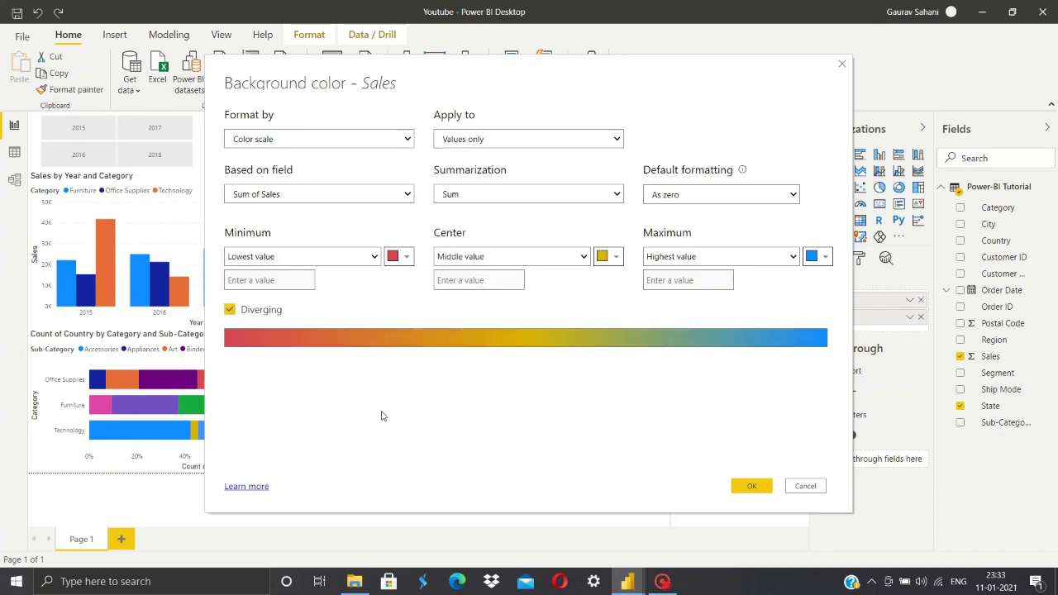
left_click(616, 257)
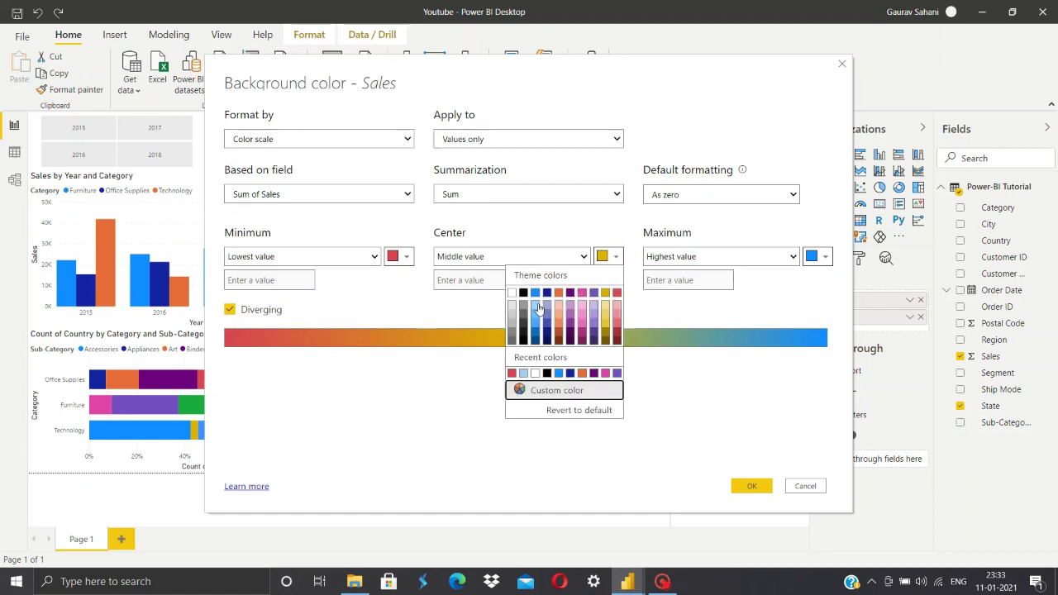
left_click(538, 306)
left_click(752, 486)
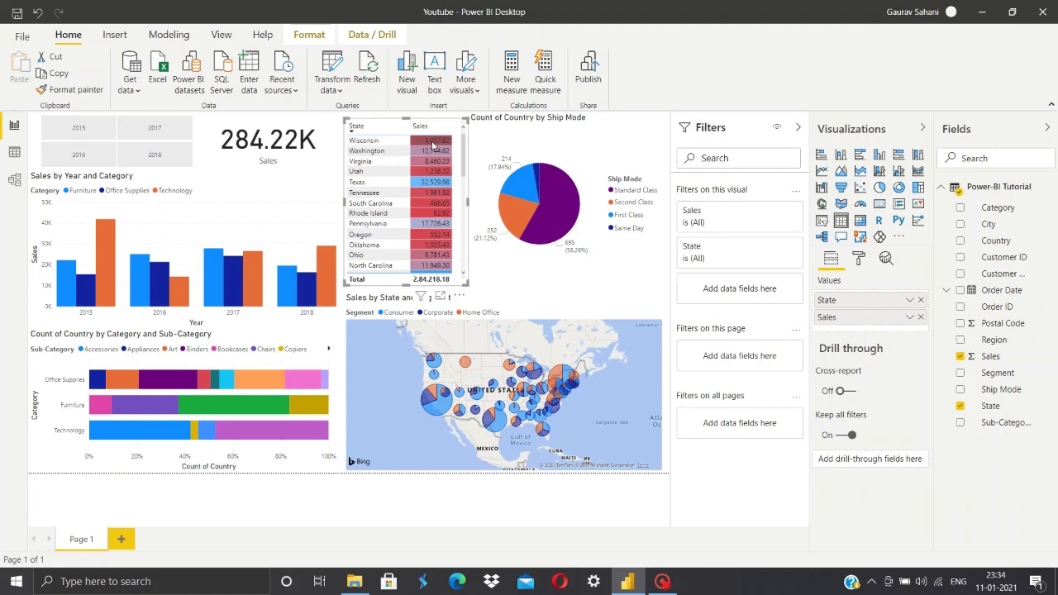
Sort the state table by Sales descending, putting California first, and scroll the rows.
mouse_move(429, 188)
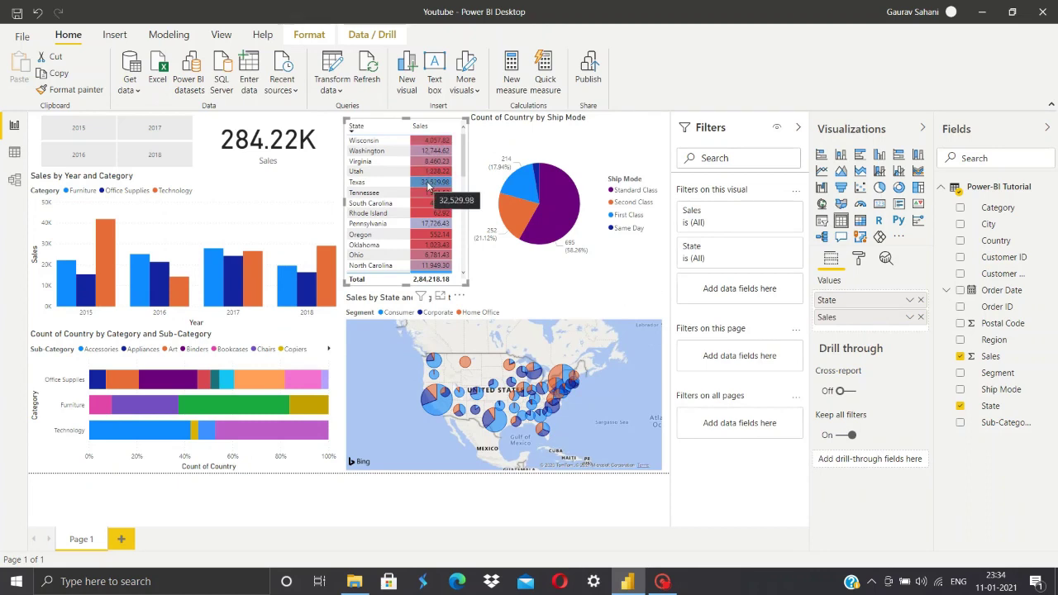
left_click(434, 129)
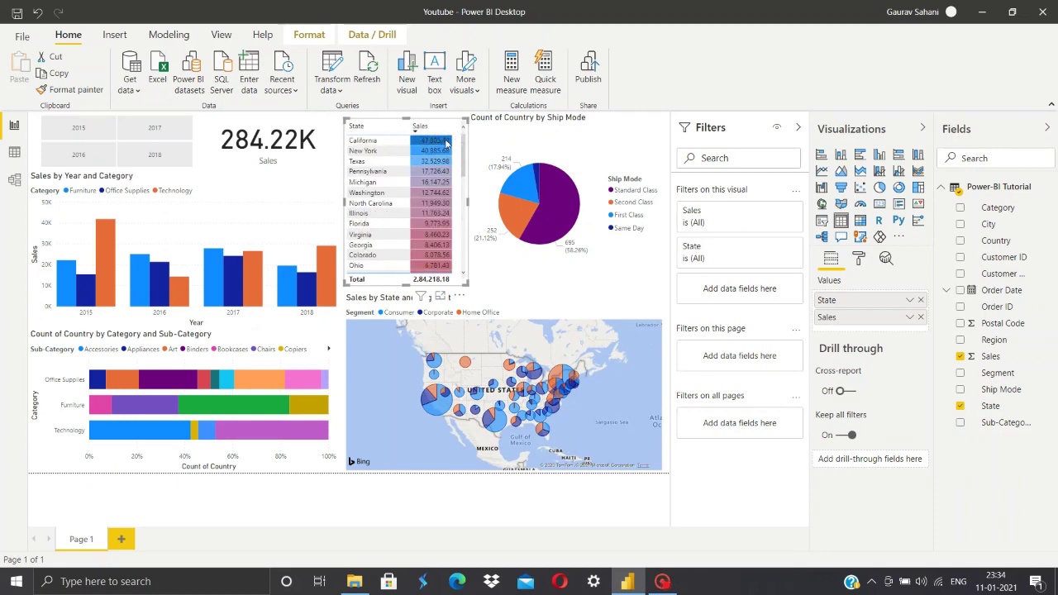
scroll(443, 195, "down", 1)
scroll(442, 196, "down", 6)
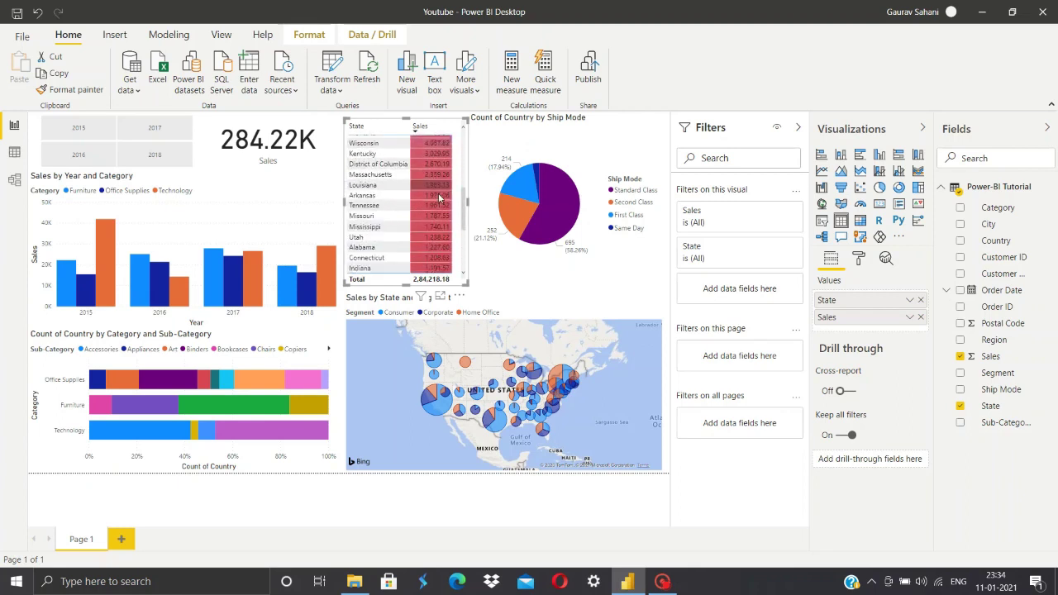